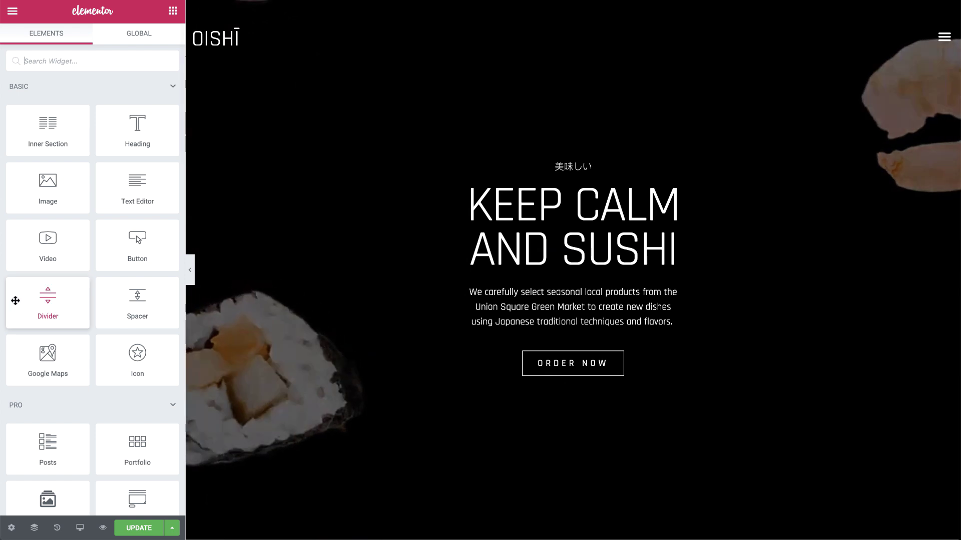
Add a Divider between the main heading and the paragraph below it, and set its color to white (#ffffff)
drag(478, 276, 484, 274)
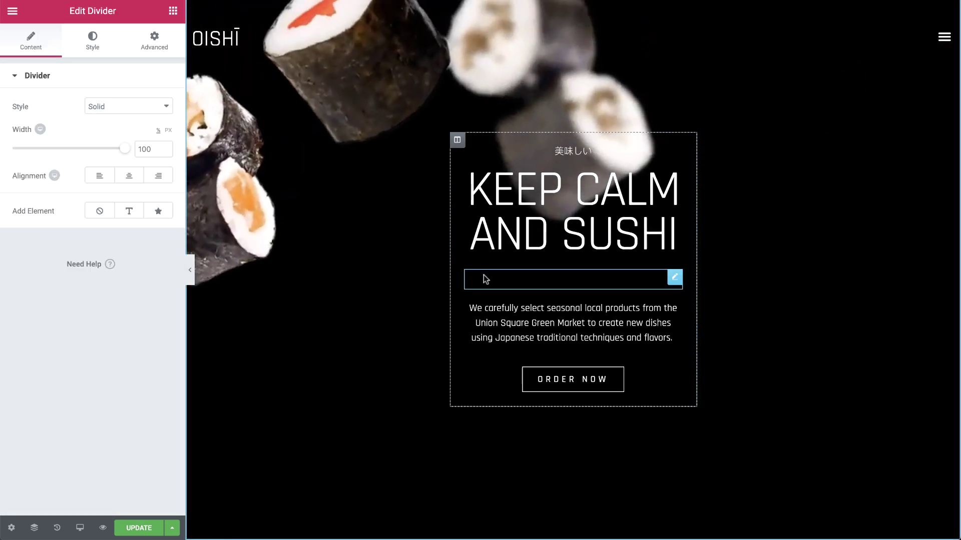
click(92, 42)
click(152, 106)
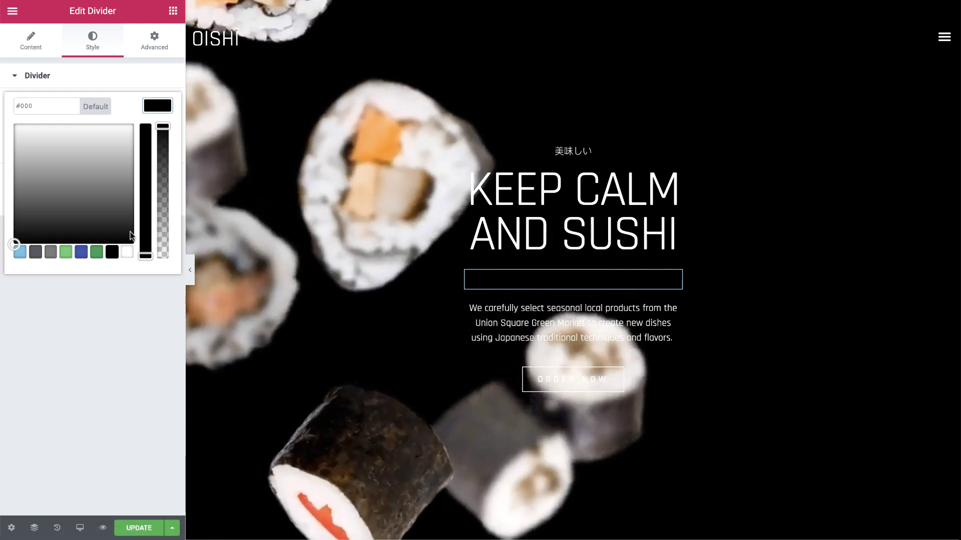
click(127, 255)
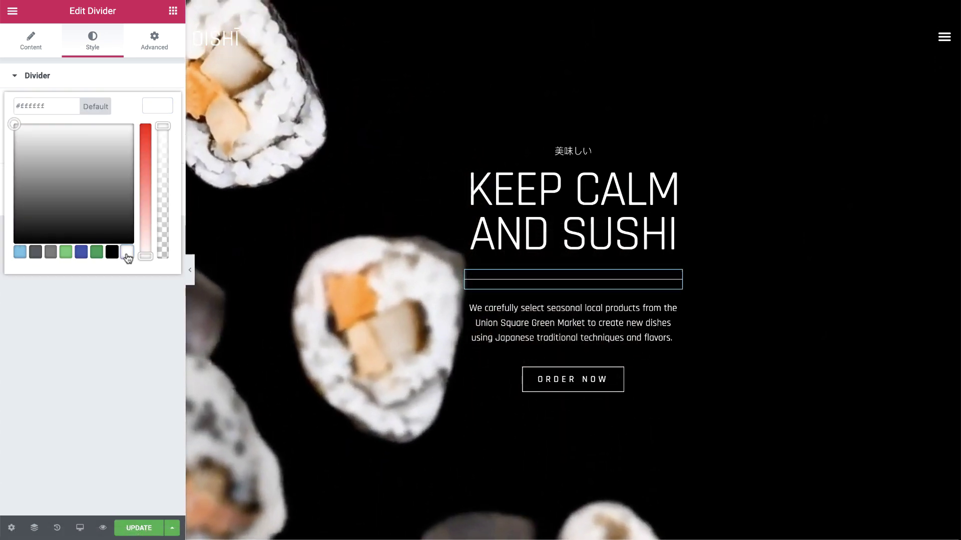
click(118, 290)
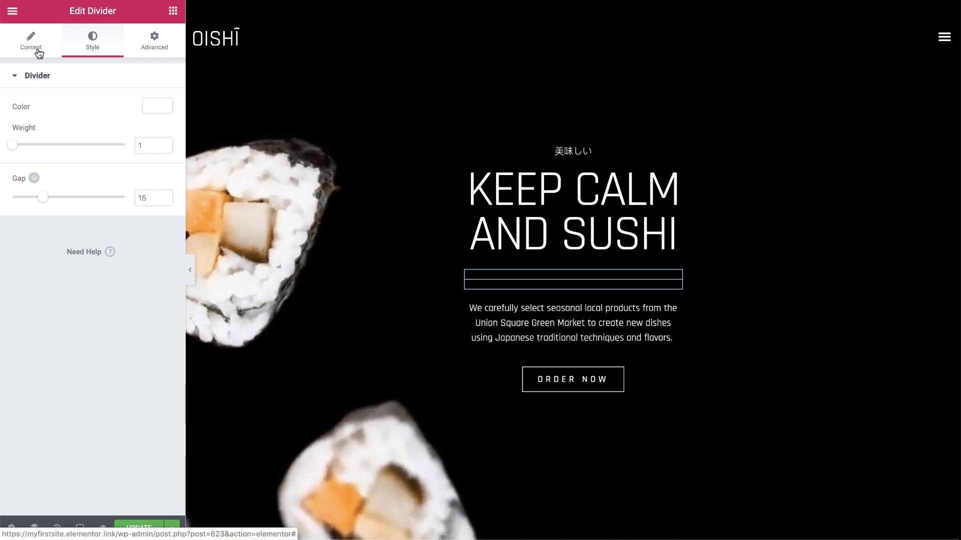
Try the Curly, Wavy, Zigzag and Multiple line styles on the divider
click(39, 51)
click(126, 115)
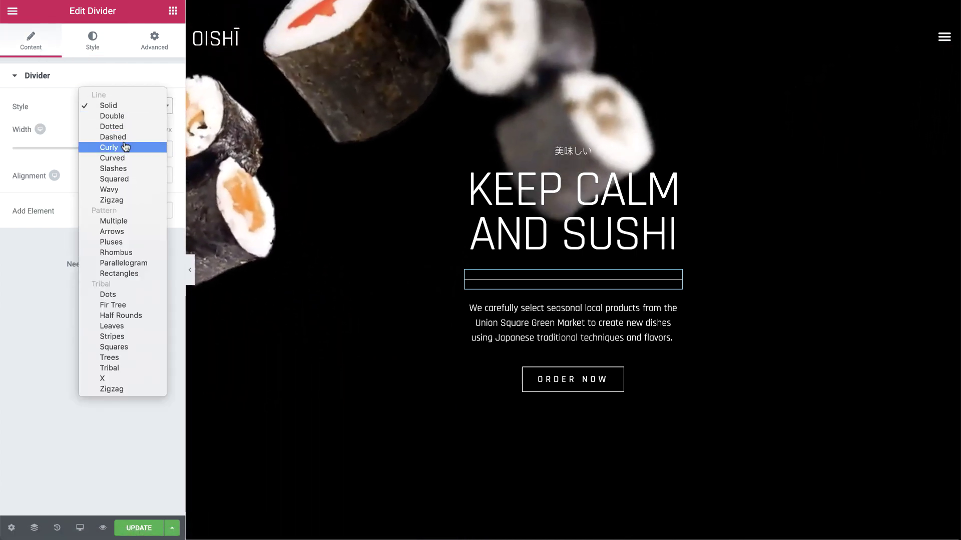
click(125, 147)
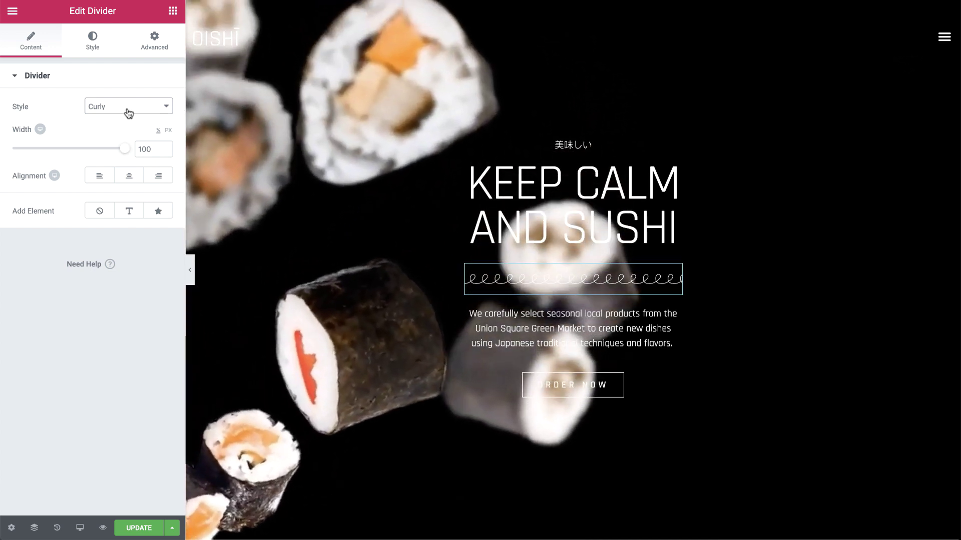
click(128, 109)
click(125, 140)
click(128, 105)
click(124, 120)
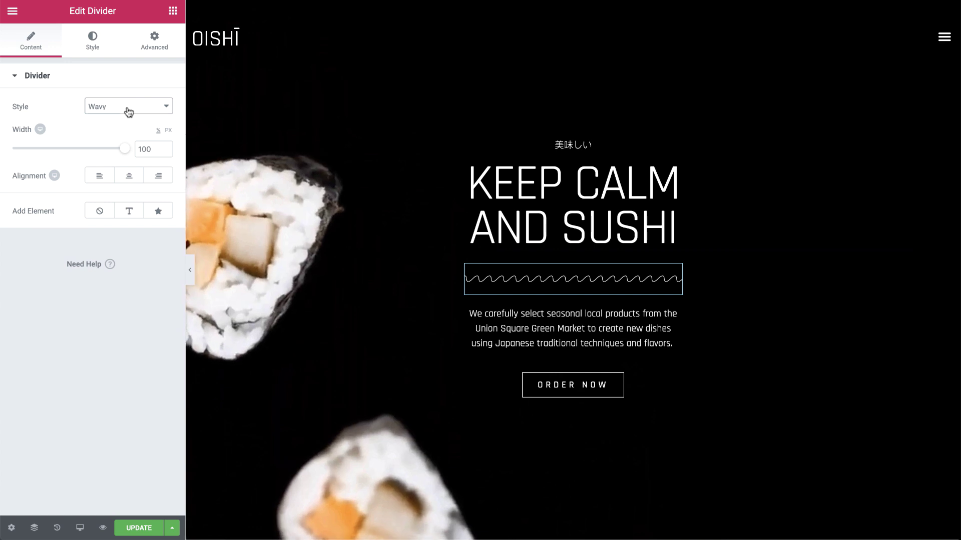
click(128, 108)
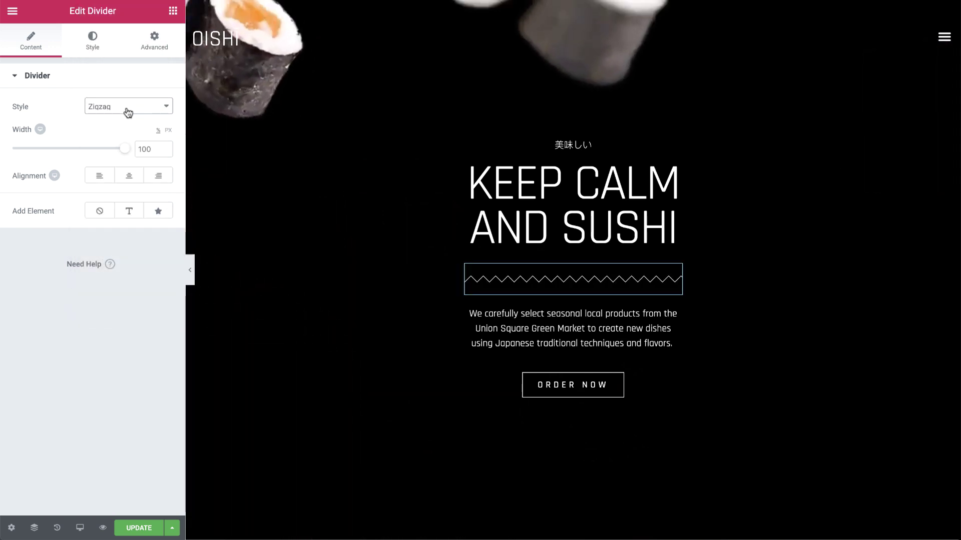
click(127, 110)
click(125, 129)
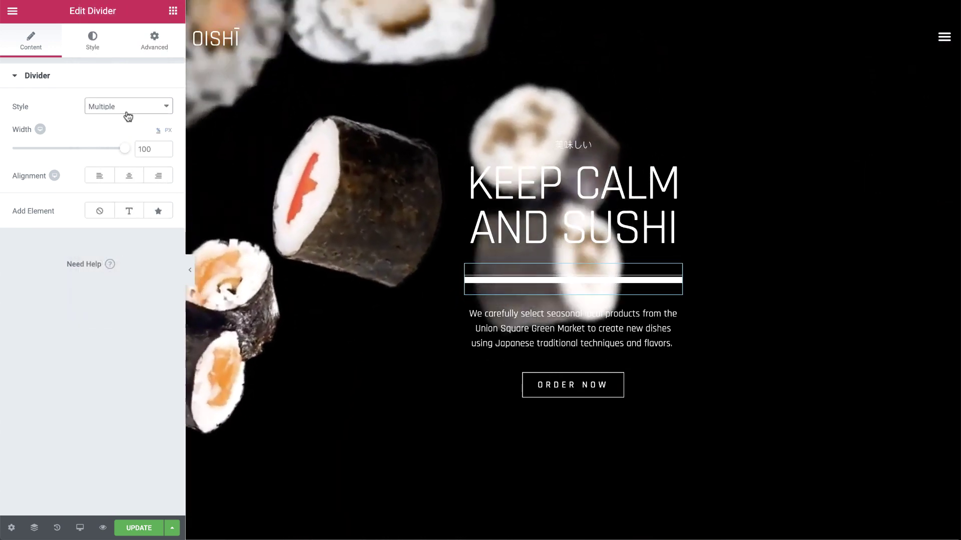
Give the divider the Curved line style at 70% width, aligned to the center
click(129, 107)
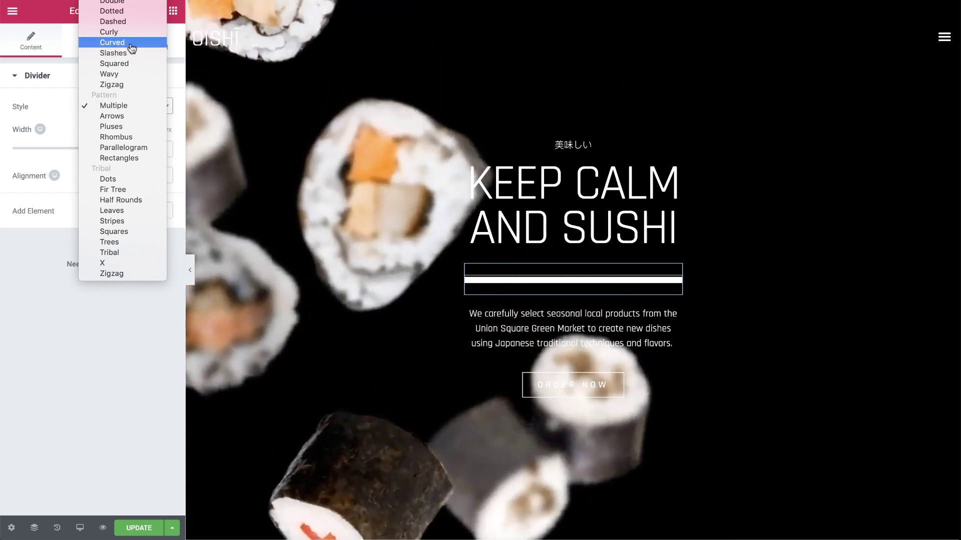
click(128, 44)
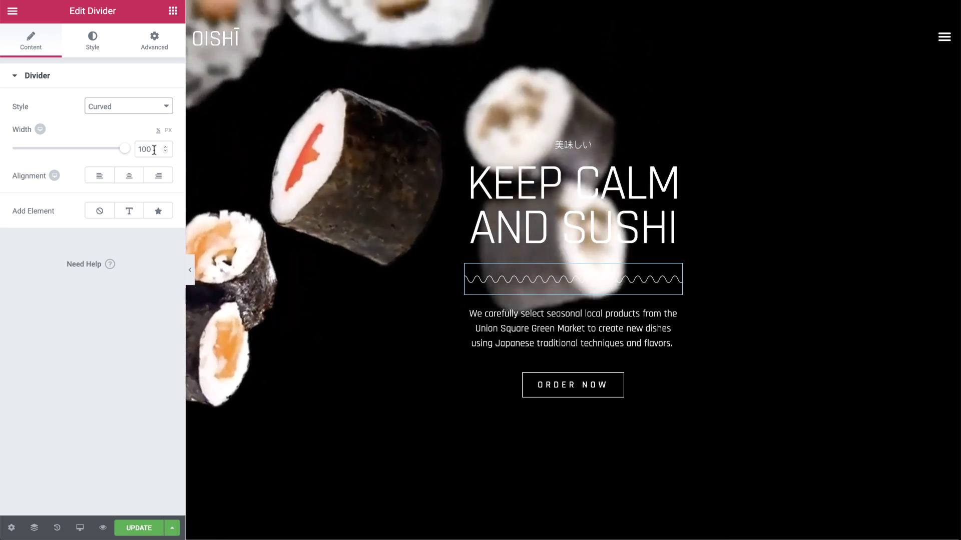
drag(154, 149, 131, 148)
text(70)
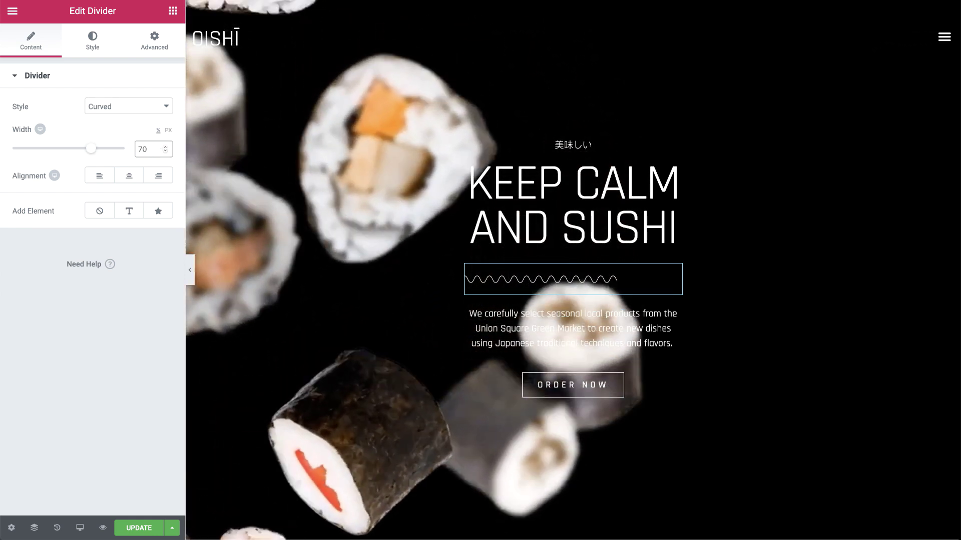
click(131, 178)
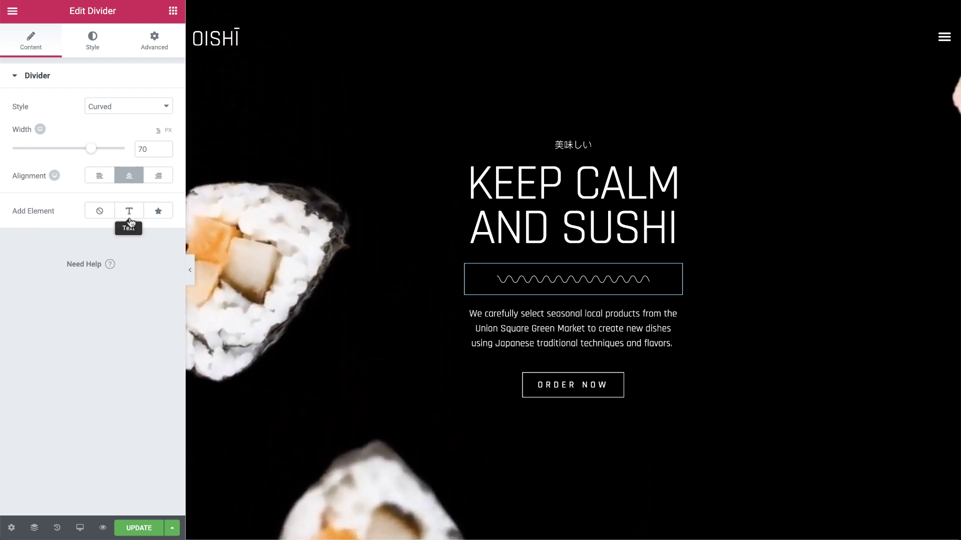
Add an icon element to the divider, using the Fish icon from the icon library
click(158, 216)
click(139, 268)
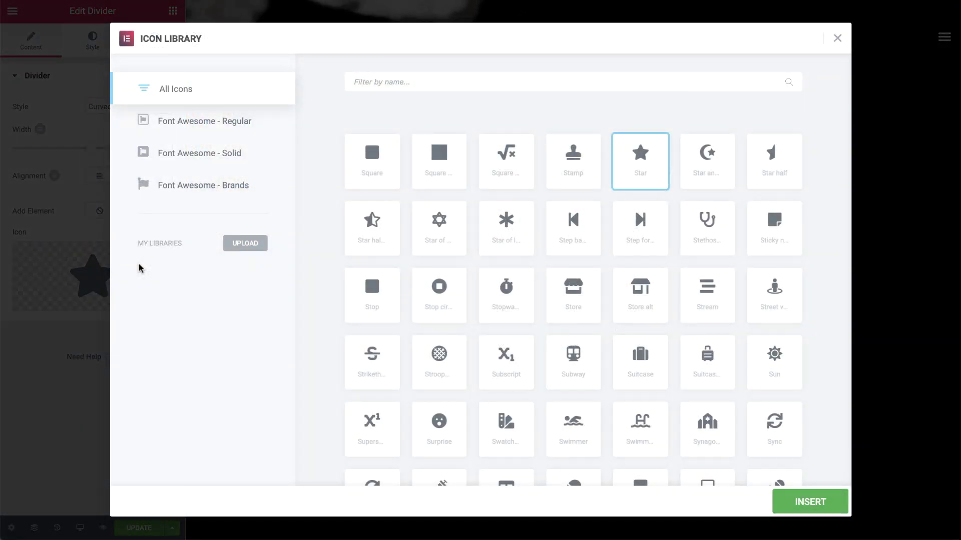
click(387, 87)
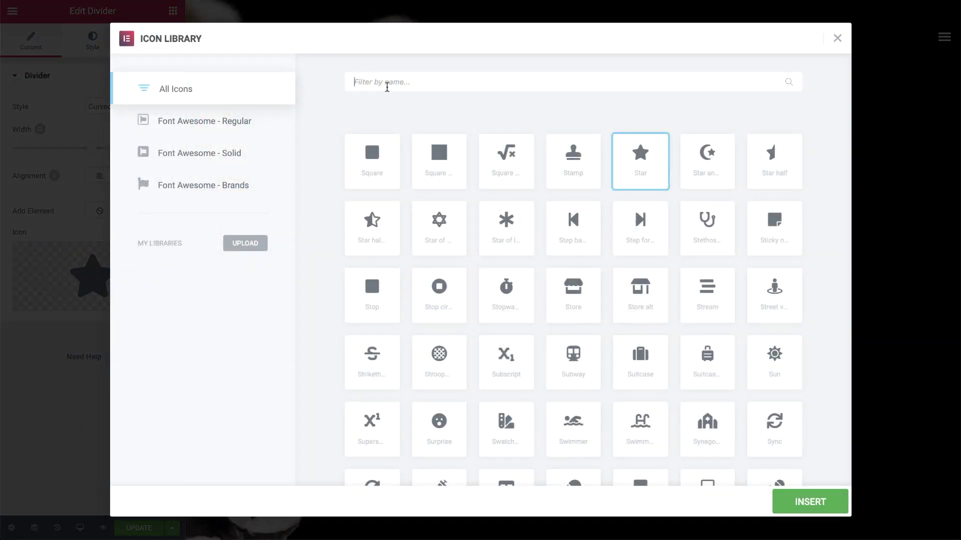
text(fish)
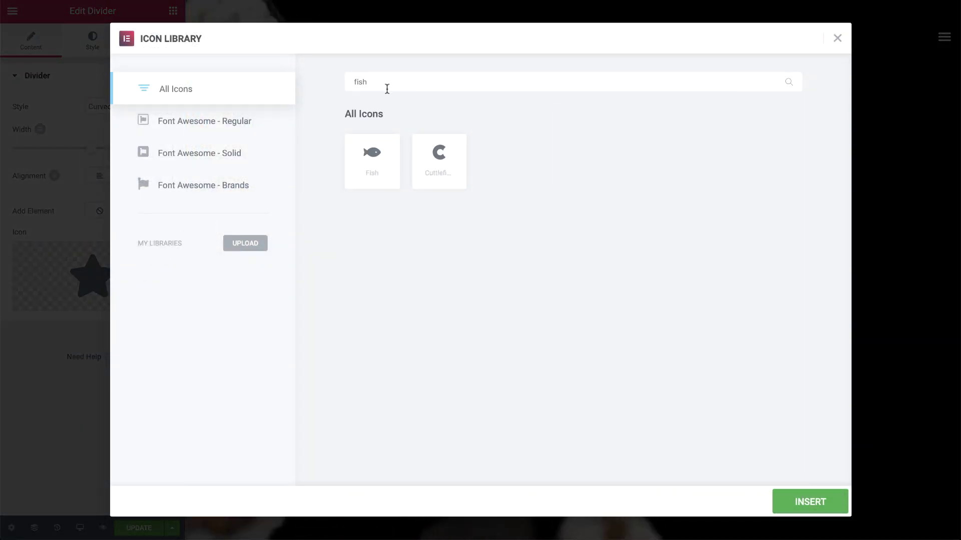
click(788, 499)
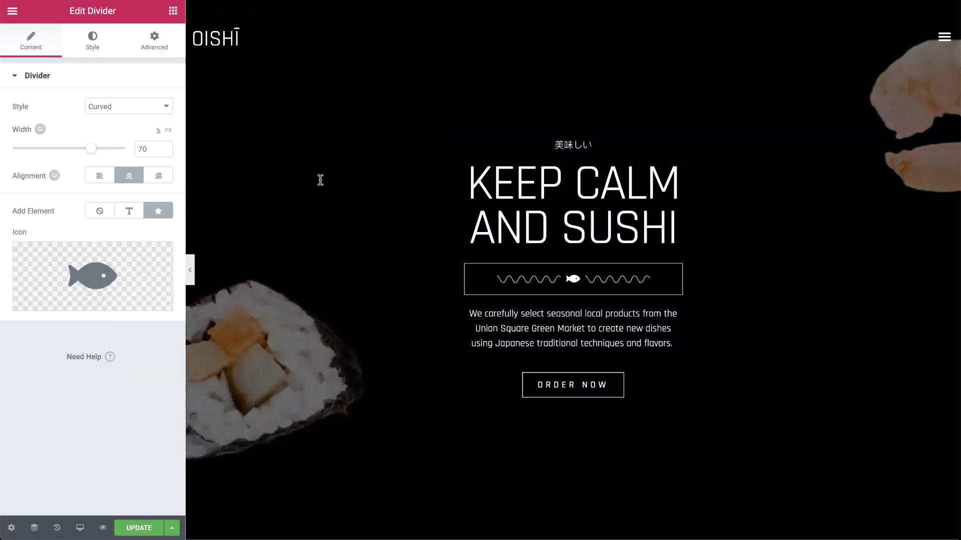
Try a heavier divider line, restore the weight to 1, and set the wave size to 15
click(102, 36)
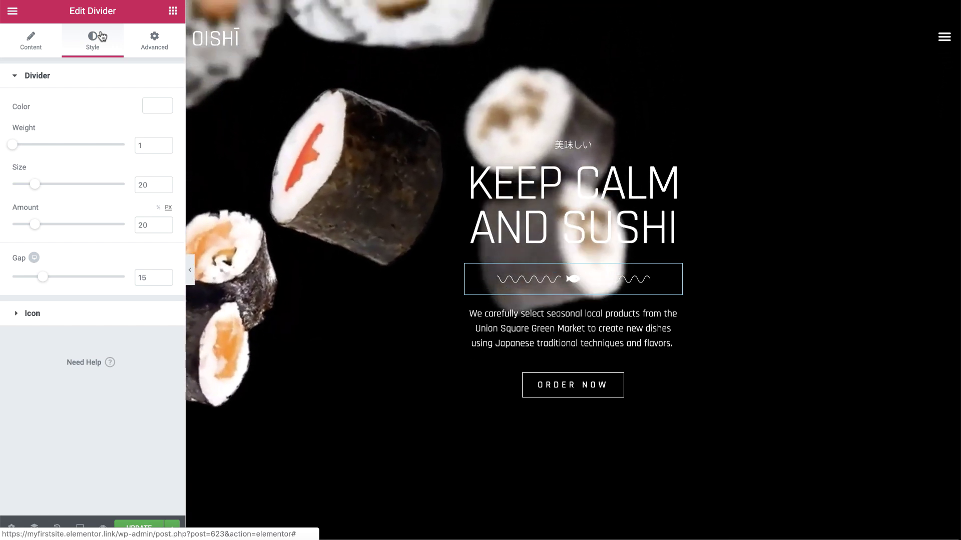
drag(12, 145, 78, 146)
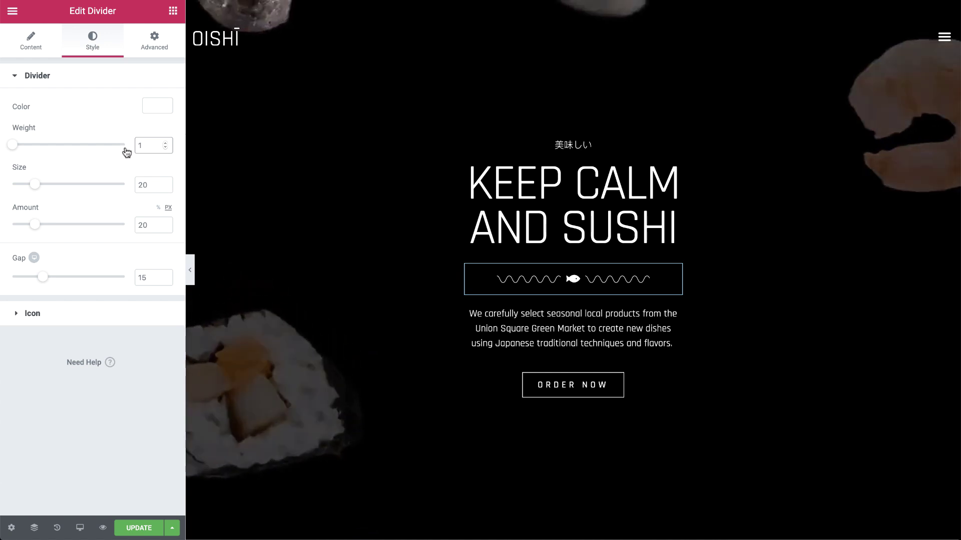
drag(35, 184, 75, 184)
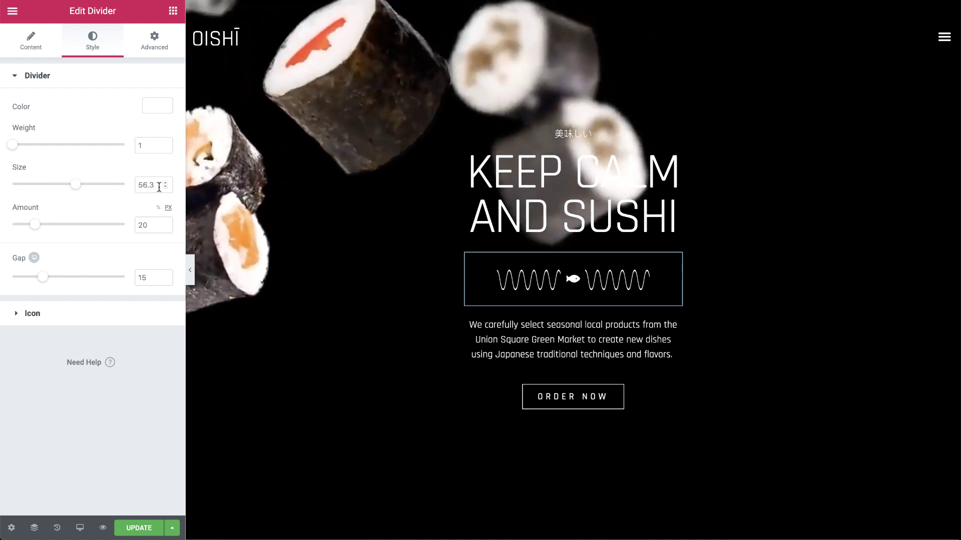
drag(158, 187, 115, 185)
text(15)
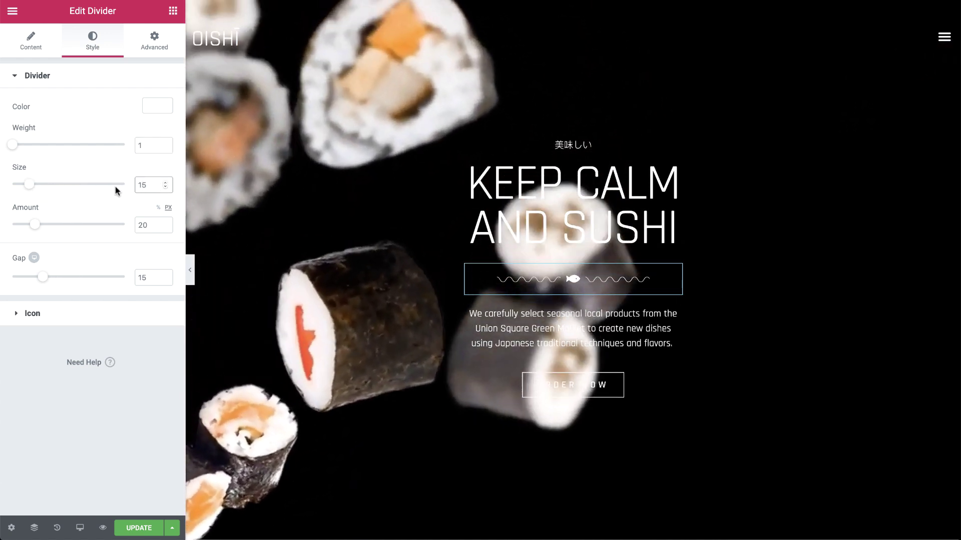
Set the divider's wave amount to 25 px and its gap to 5
drag(34, 224, 67, 226)
drag(158, 226, 126, 225)
text(25)
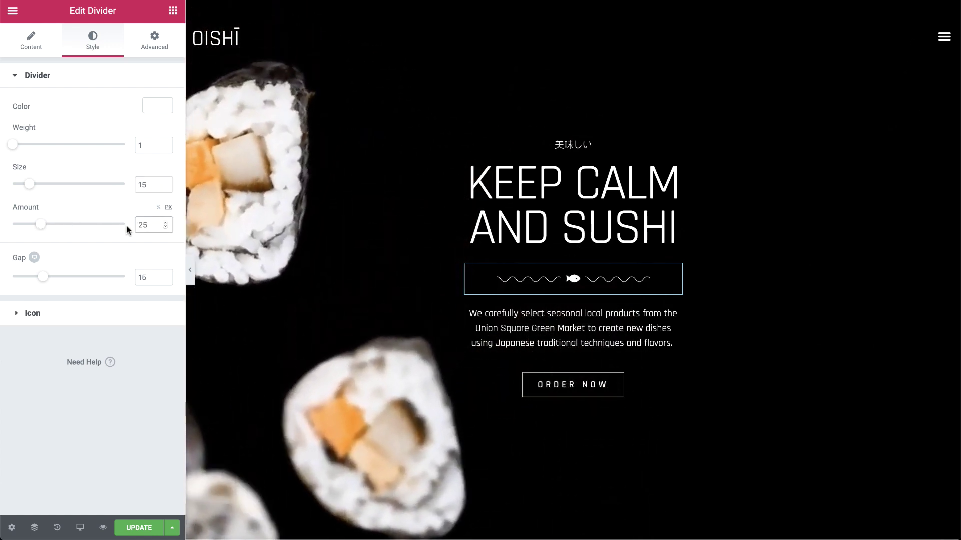
mouse_move(43, 277)
mouse_down()
mouse_move(78, 280)
mouse_move(37, 280)
mouse_up()
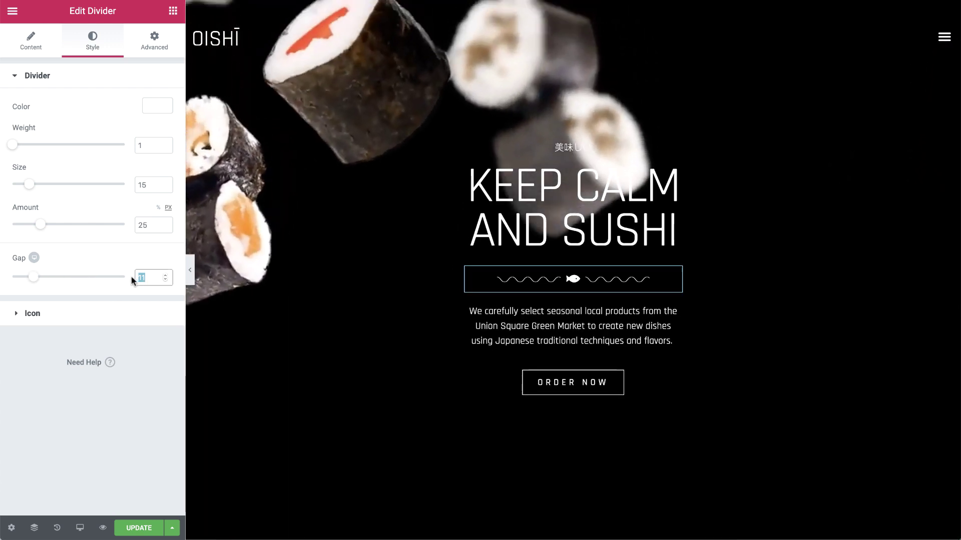
key(BackSpace)
key(BackSpace)
text(5)
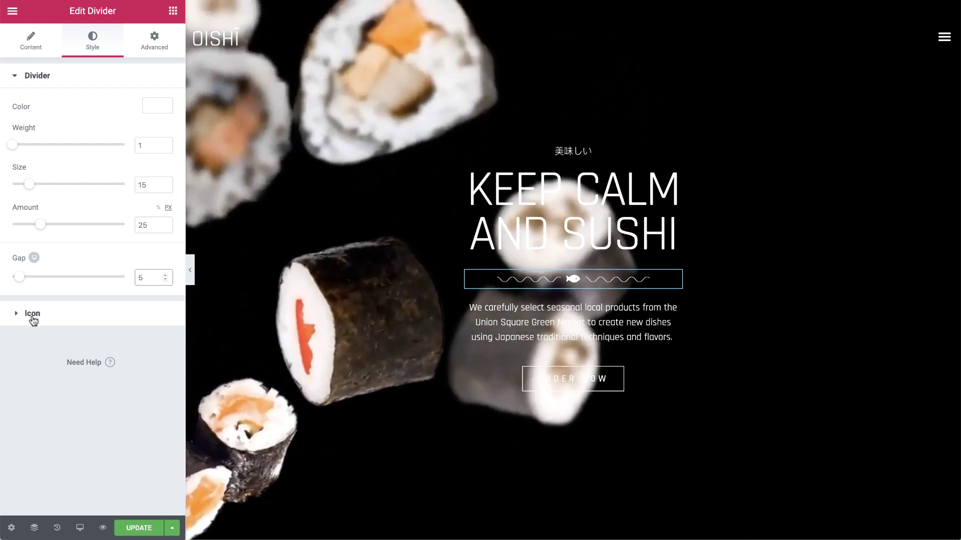
Try the Stacked and Framed views on the divider's fish icon
click(41, 317)
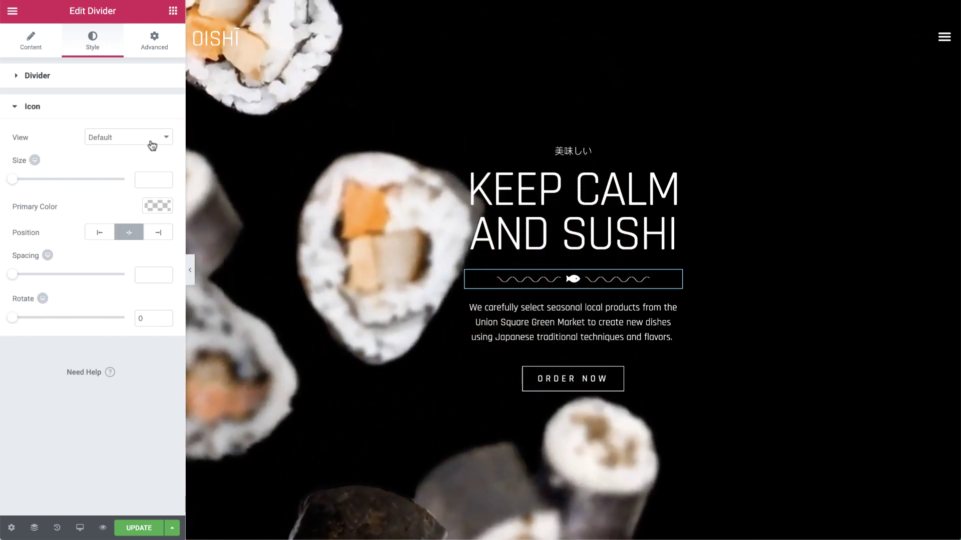
click(153, 143)
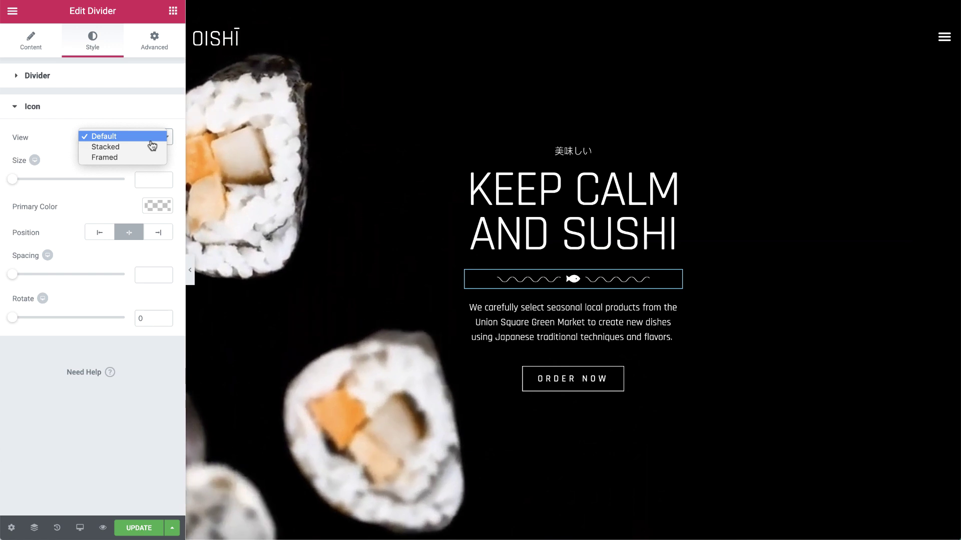
click(148, 149)
click(150, 138)
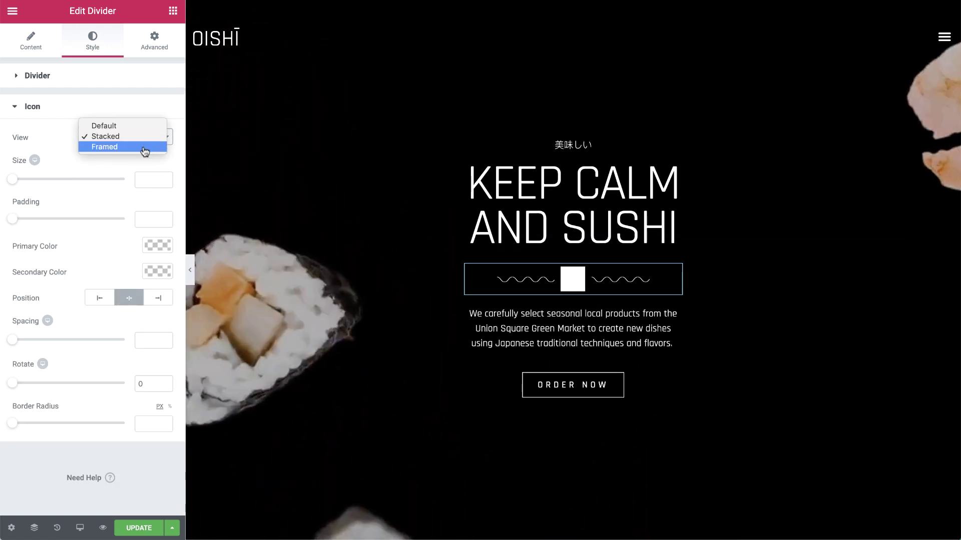
click(145, 149)
Try an icon size of 80 and a padding of 37 on the framed fish icon, clearing each value again
drag(15, 181, 41, 180)
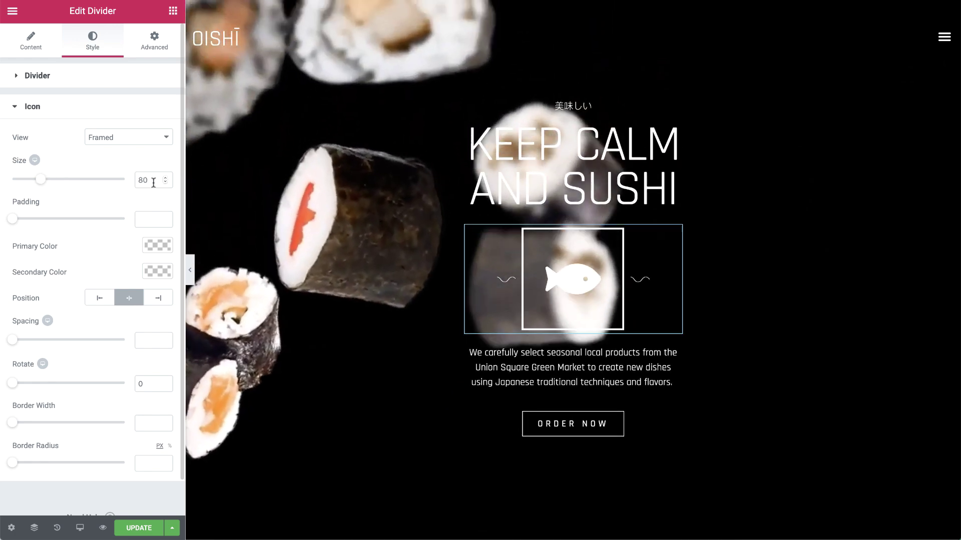
double_click(150, 180)
key(BackSpace)
drag(13, 221, 54, 219)
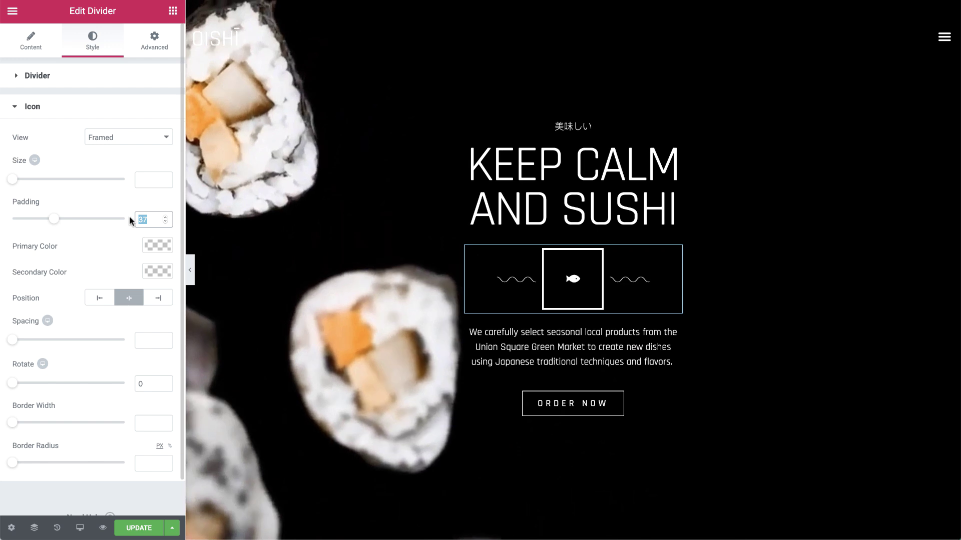
key(BackSpace)
Color the framed fish icon with a green primary color and a gray secondary color
click(154, 245)
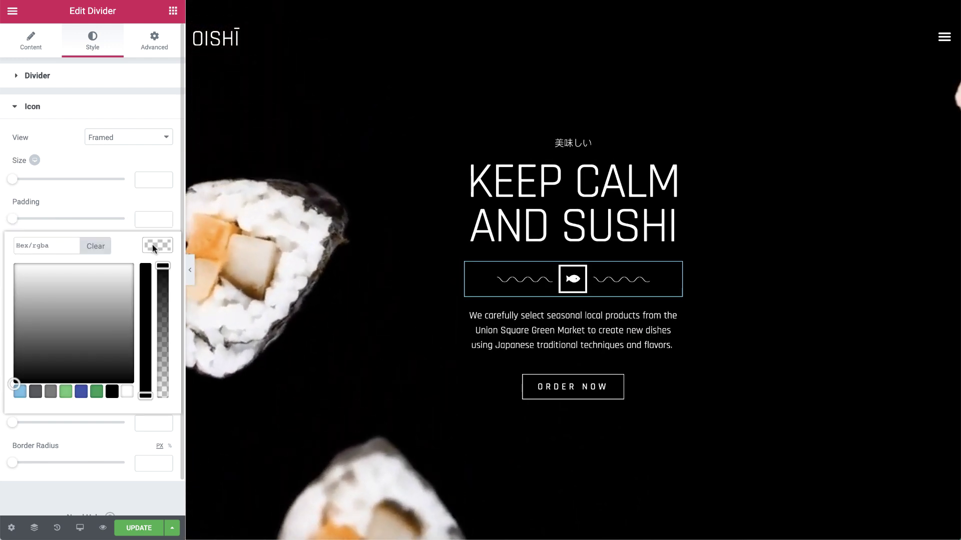
click(96, 392)
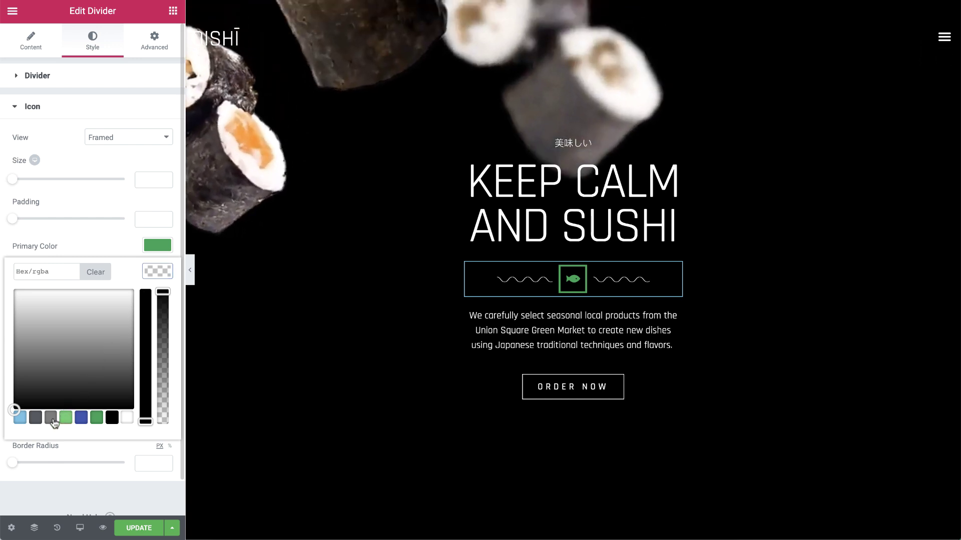
click(51, 417)
click(98, 235)
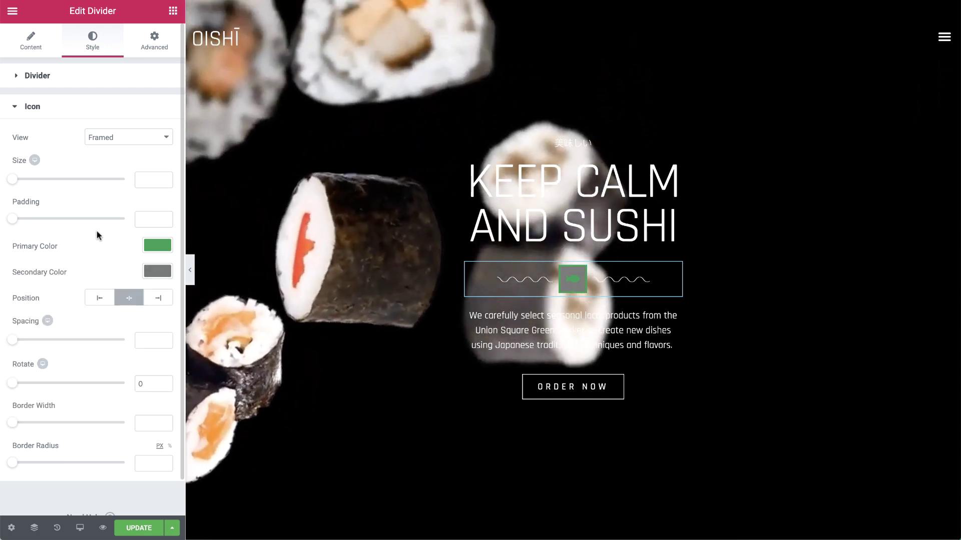
Clear the fish icon's primary and secondary colors and return its view to Default
click(158, 271)
click(97, 272)
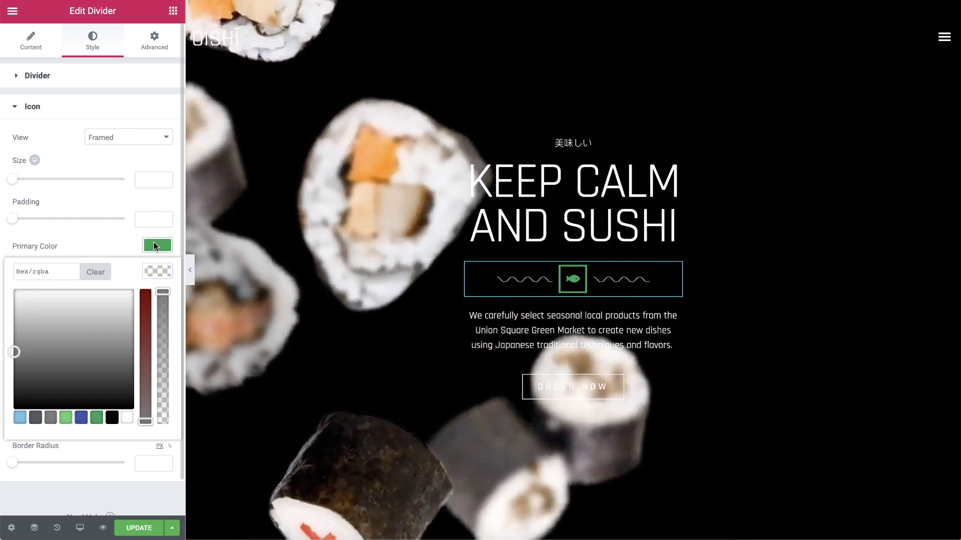
click(158, 245)
click(96, 247)
click(154, 138)
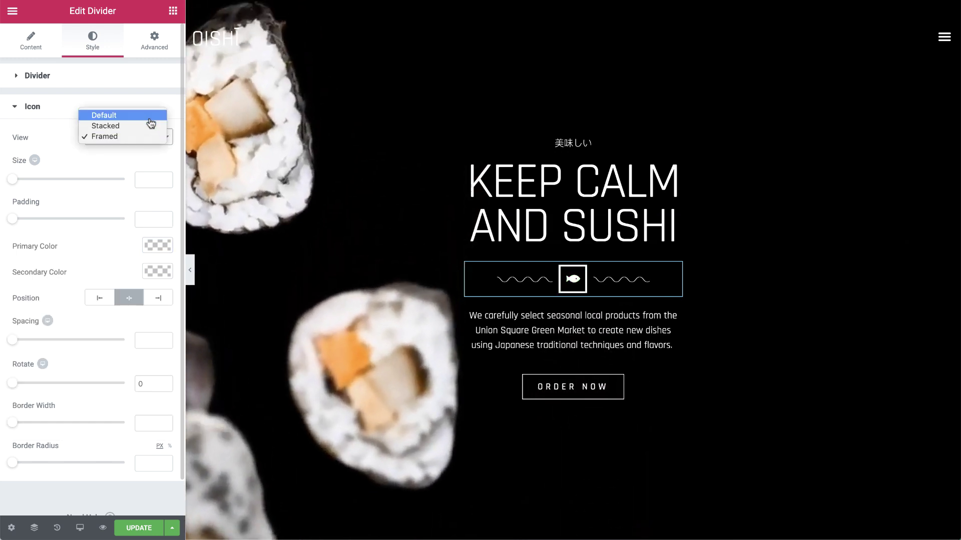
click(151, 122)
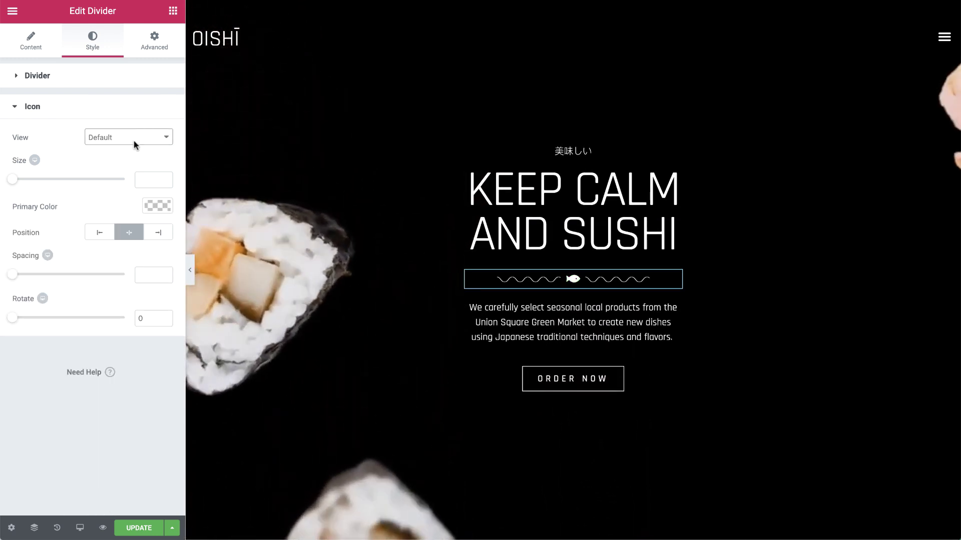
Try the left and right positions for the fish icon on the divider, returning it to the center
click(99, 233)
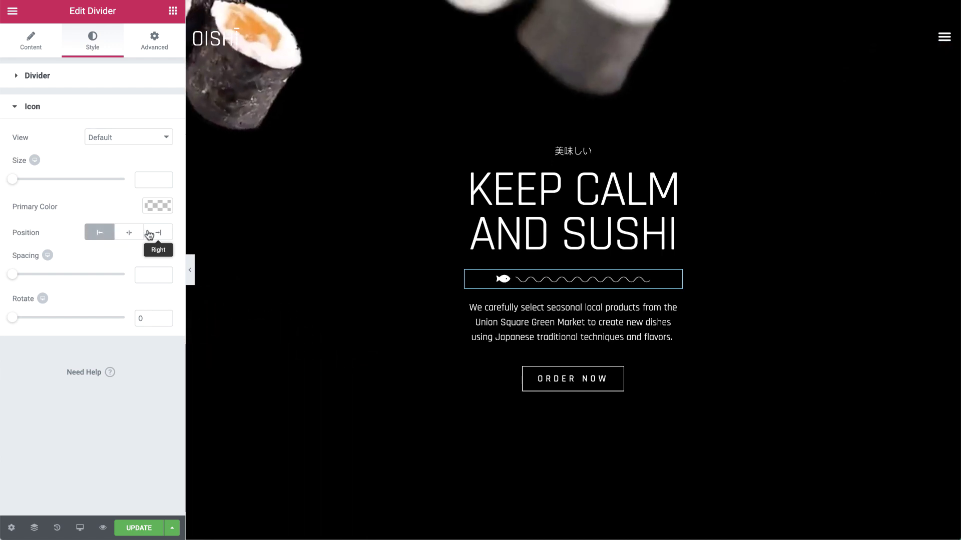
click(153, 233)
click(129, 234)
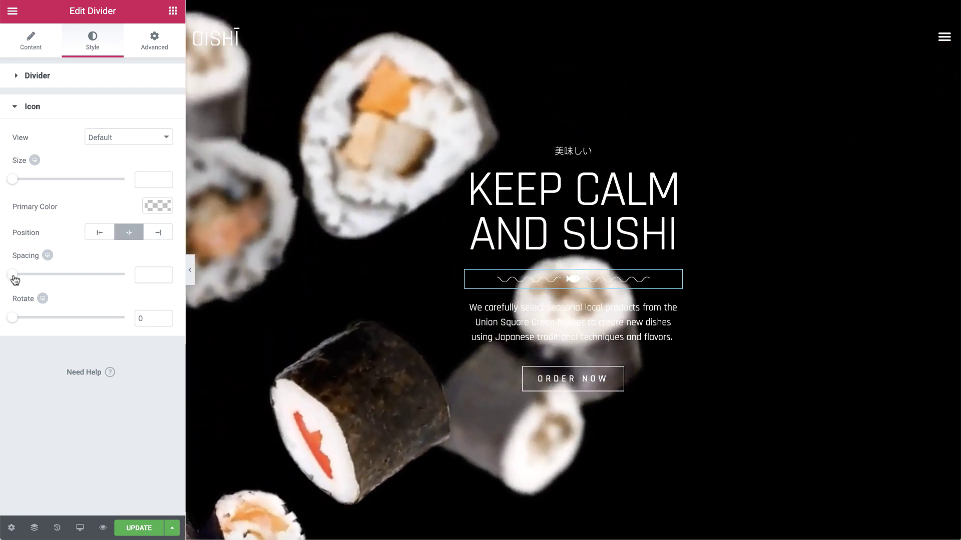
Set the fish icon's spacing to 25 and try rotating the icon, leaving the rotation value cleared
drag(15, 279, 71, 283)
drag(12, 318, 126, 322)
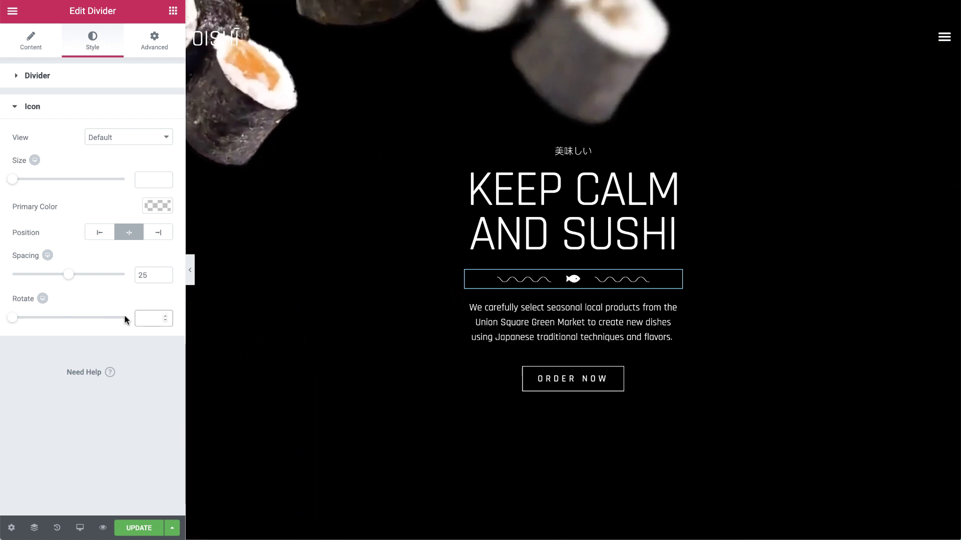
Preview the styled divider and the section below it with the editing panel hidden, and restore the panel
click(190, 281)
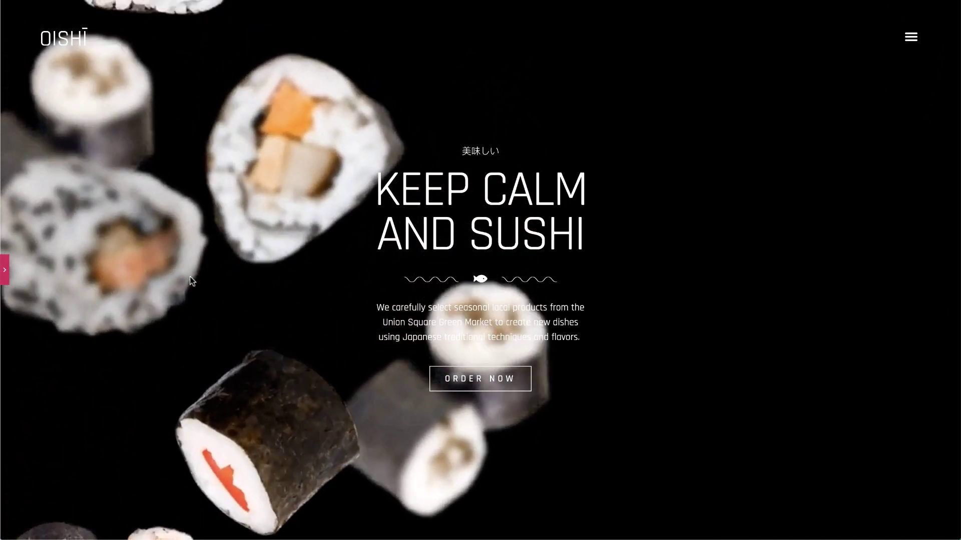
scroll(191, 282, down, 10)
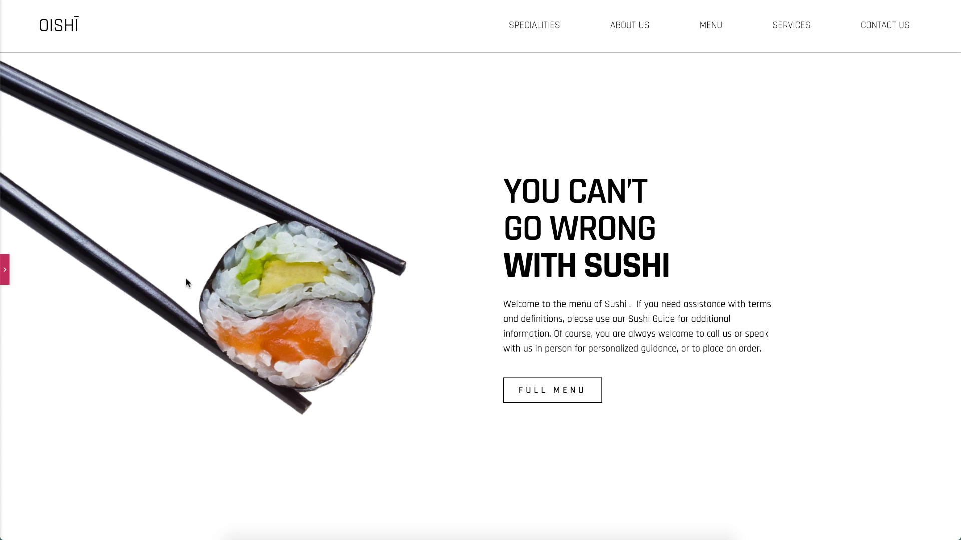
scroll(185, 283, up, 10)
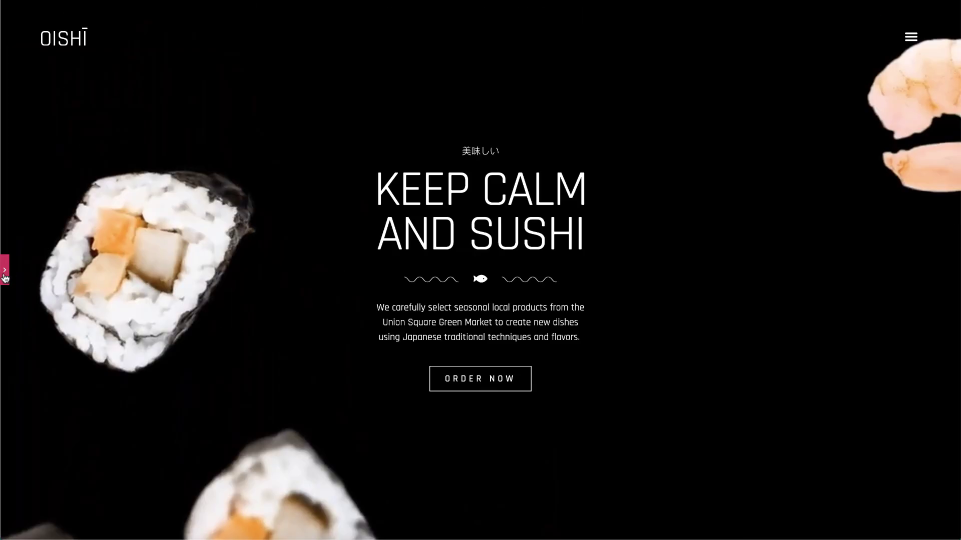
click(4, 273)
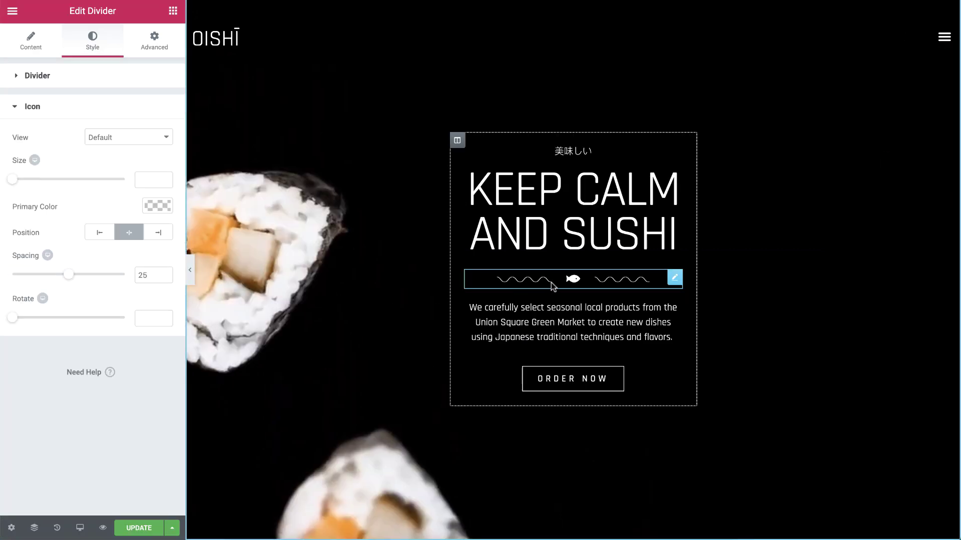
Copy the fish divider and paste it above the "You can't go wrong with sushi" heading in the white section
right_click(579, 283)
click(587, 342)
scroll(586, 339, down, 10)
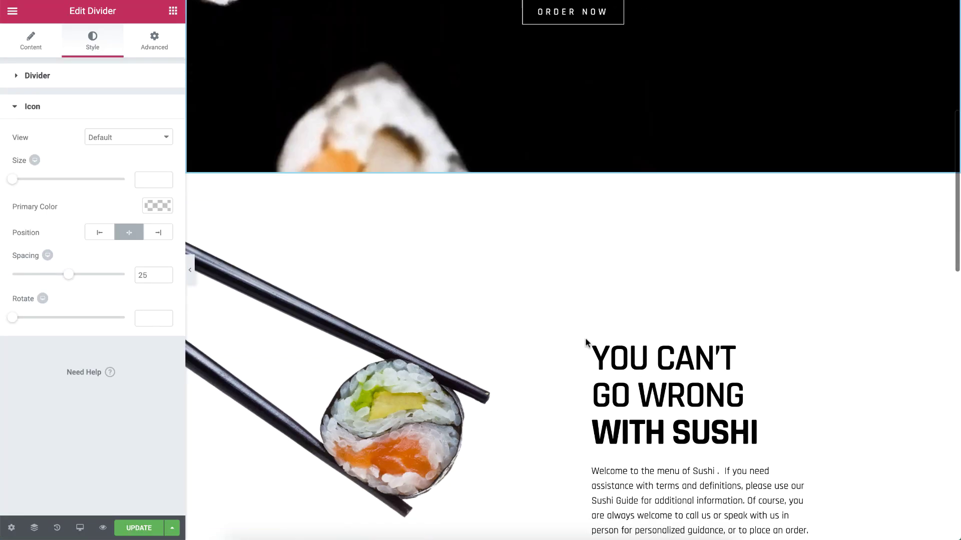
right_click(686, 254)
click(703, 322)
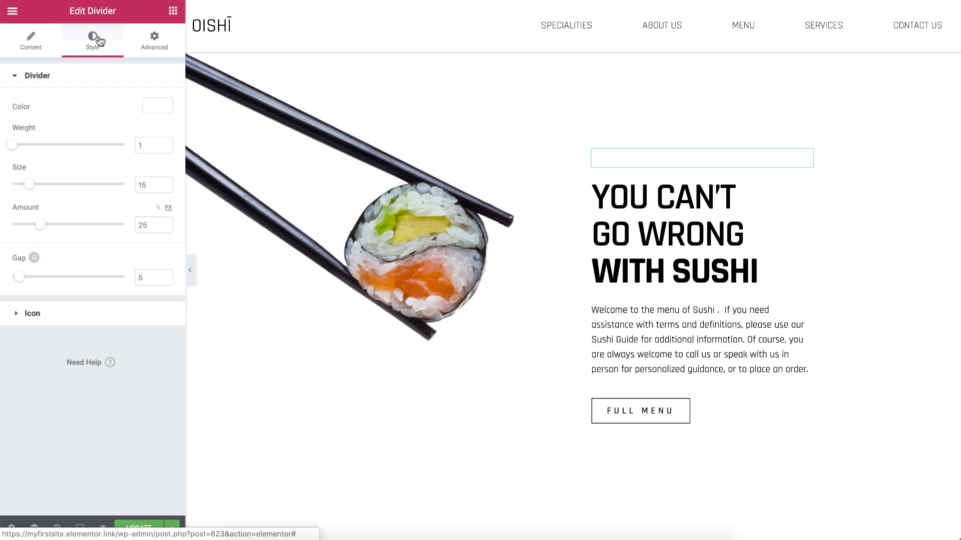
Recolor the copied divider's line black and set its fish icon's primary color to #000000
click(151, 104)
click(113, 256)
click(101, 313)
click(156, 205)
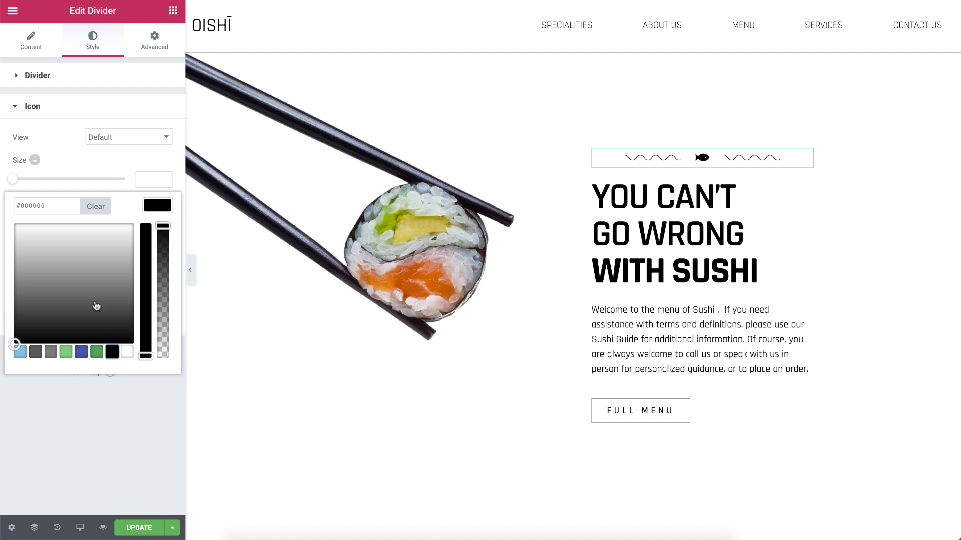
Replace the copied divider's fish icon with the text WELCOME, left-align the divider, and set the text's letter spacing to 2.7
click(20, 56)
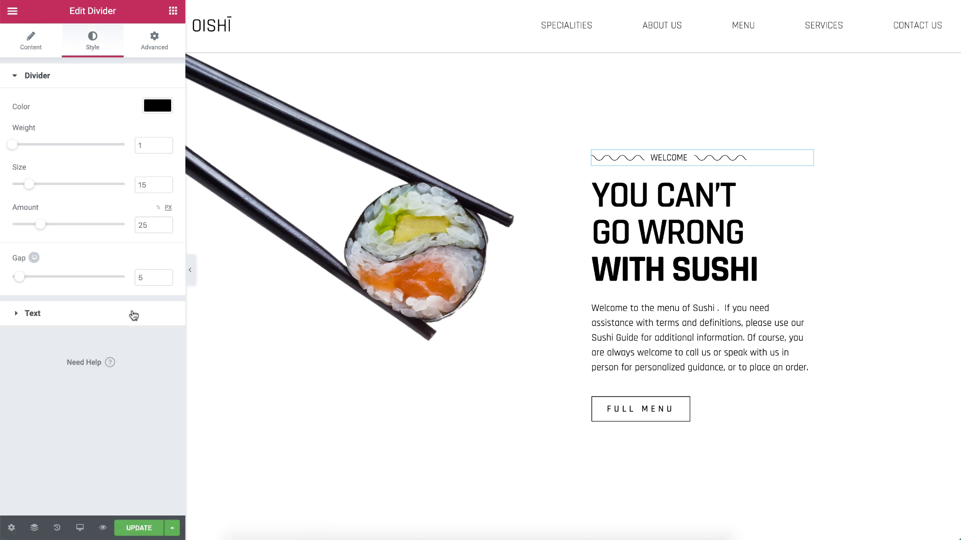
click(157, 163)
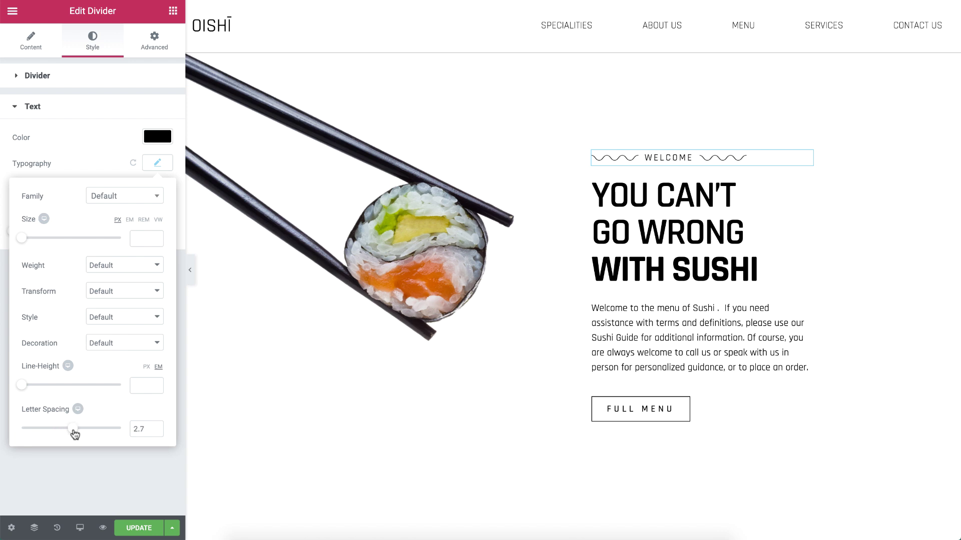
click(89, 448)
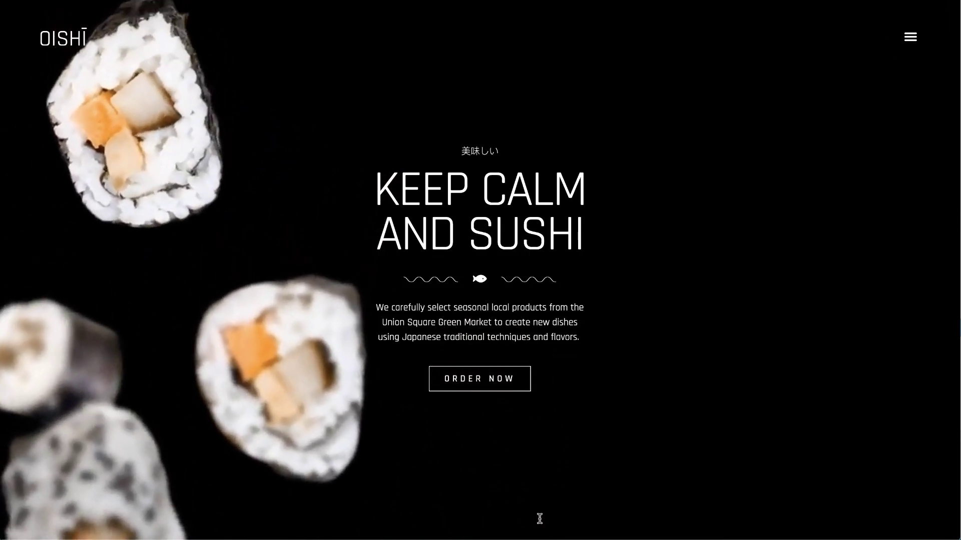
Review the finished page from the dark hero section to the WELCOME divider in the white section
scroll(539, 518, down, 5)
scroll(539, 519, down, 6)
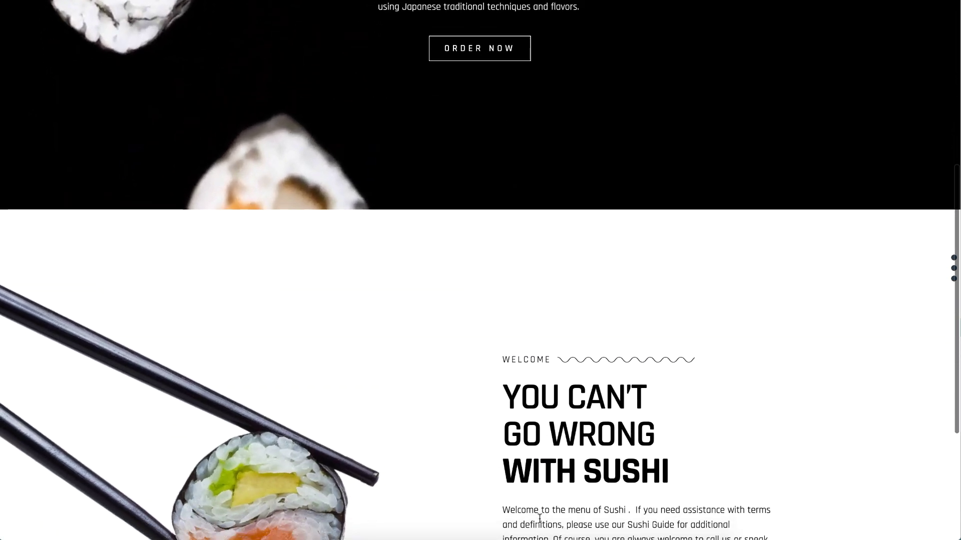